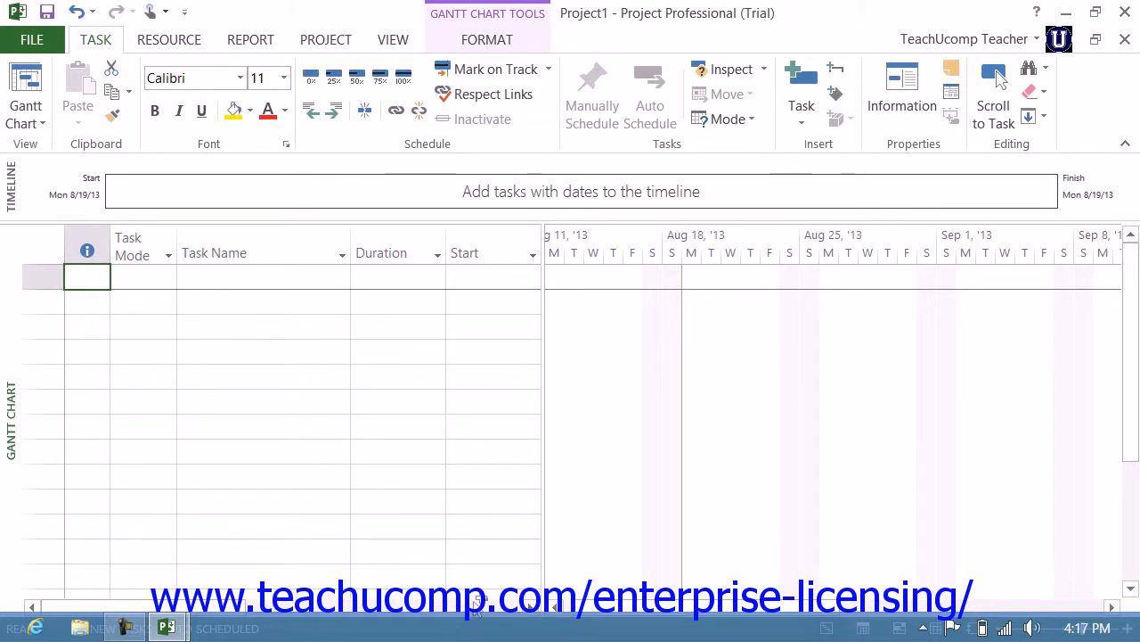
Start recording a macro named NewPhase, stored in This Project.
click(395, 43)
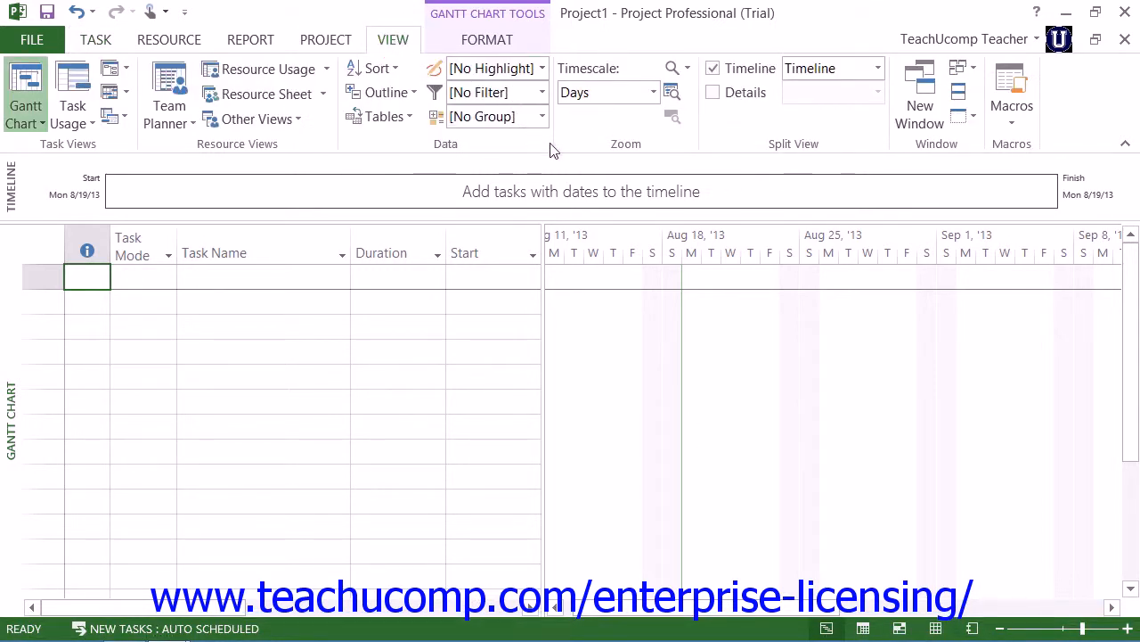
click(1023, 115)
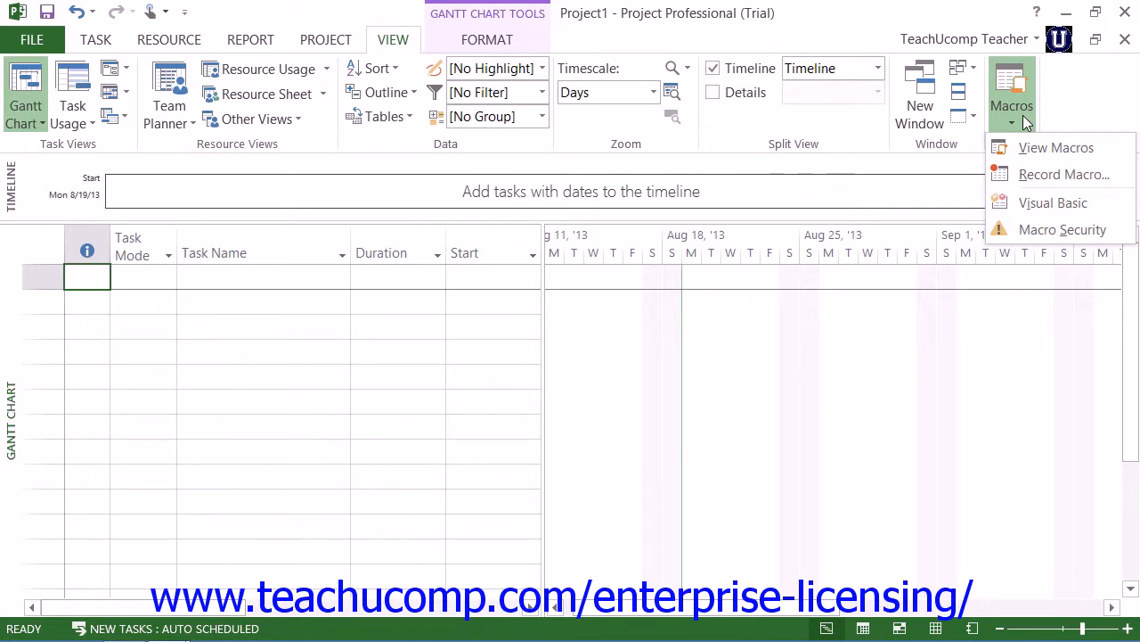
click(1026, 172)
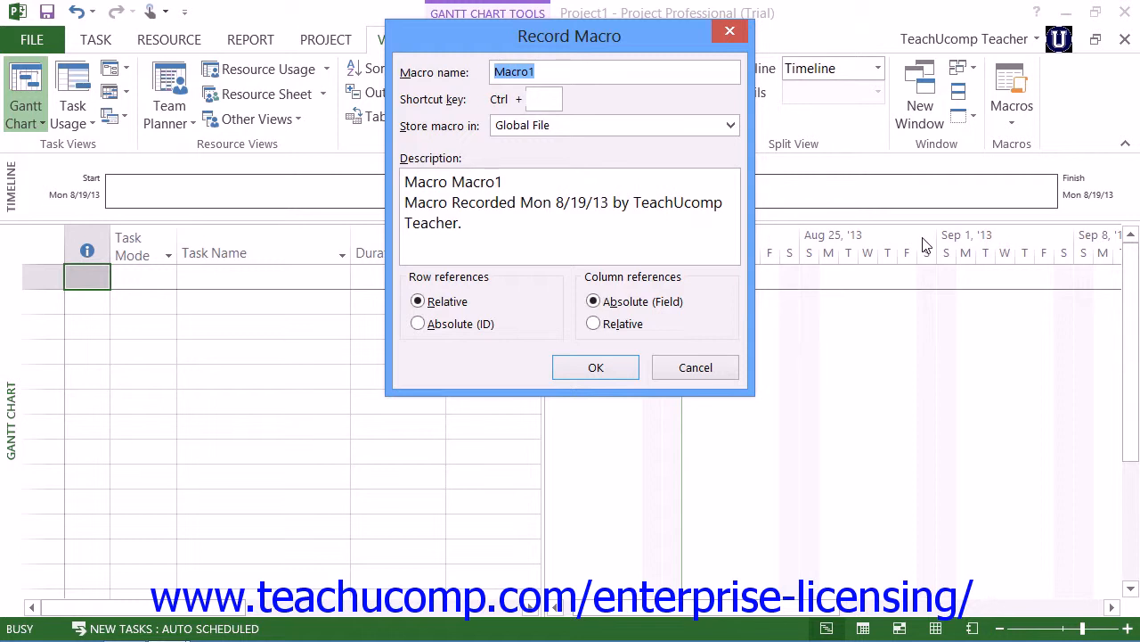
text(N)
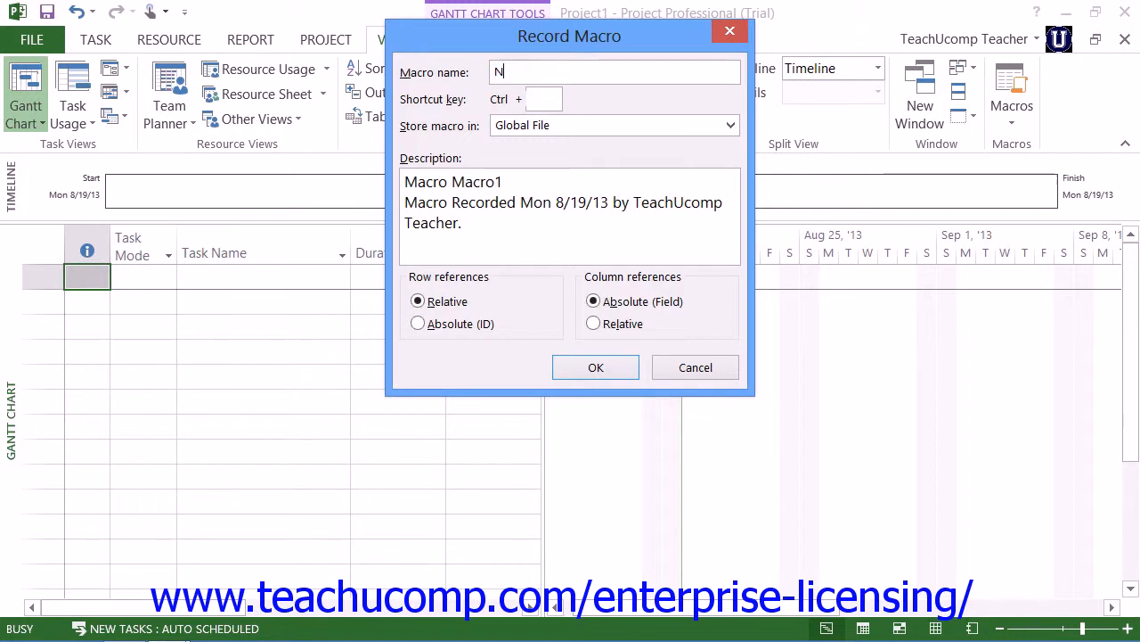
text(ewPhase)
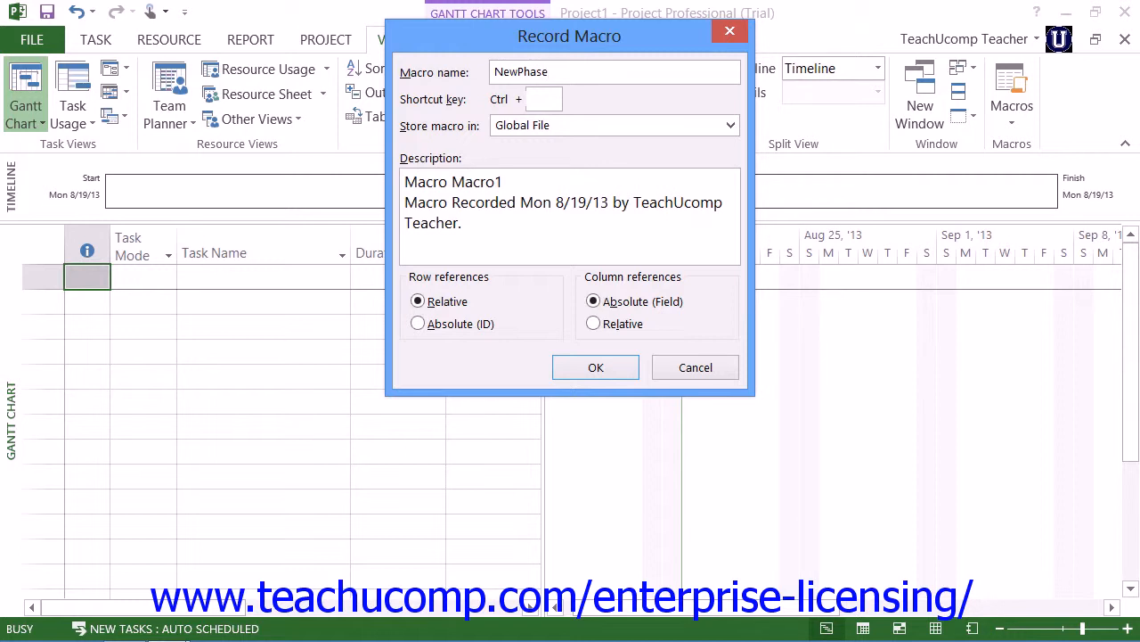
click(544, 99)
click(731, 125)
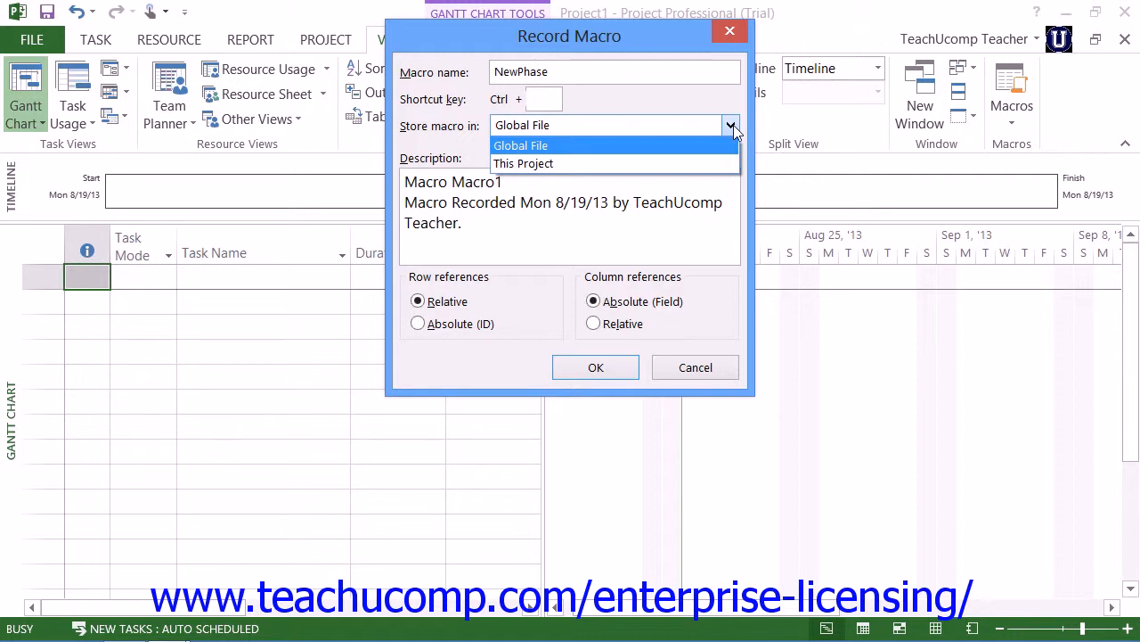
click(720, 163)
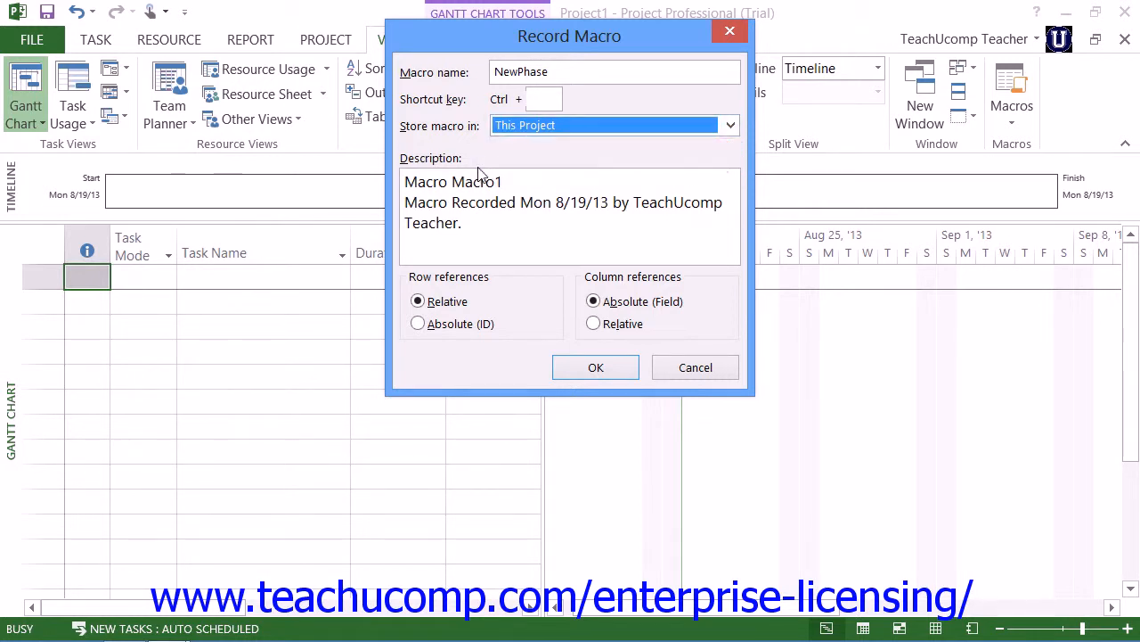
click(489, 215)
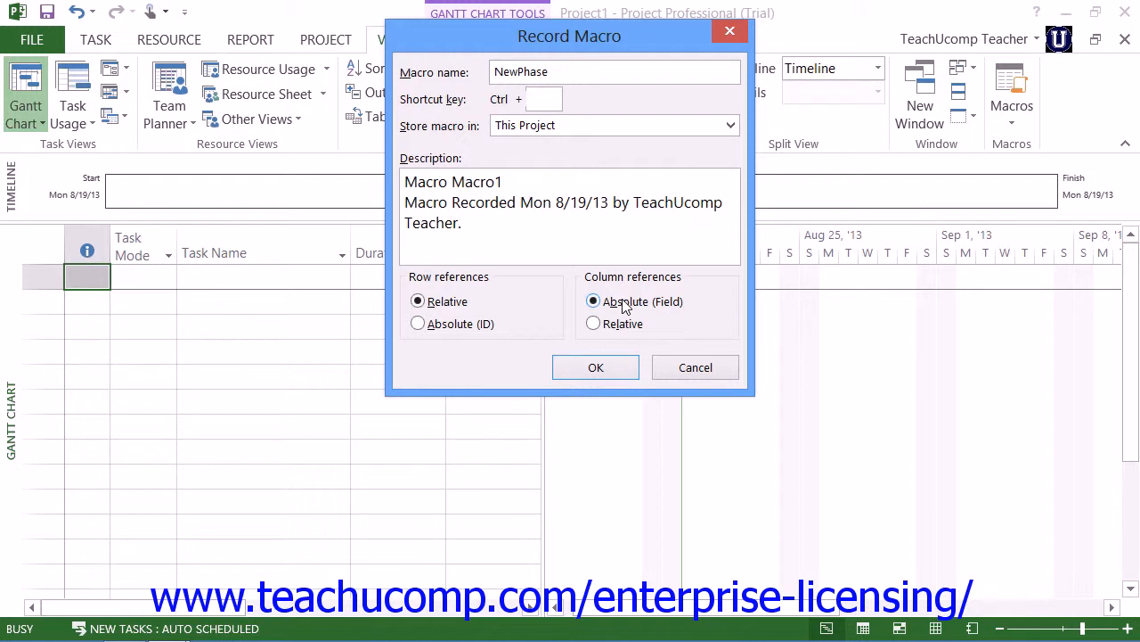
click(594, 366)
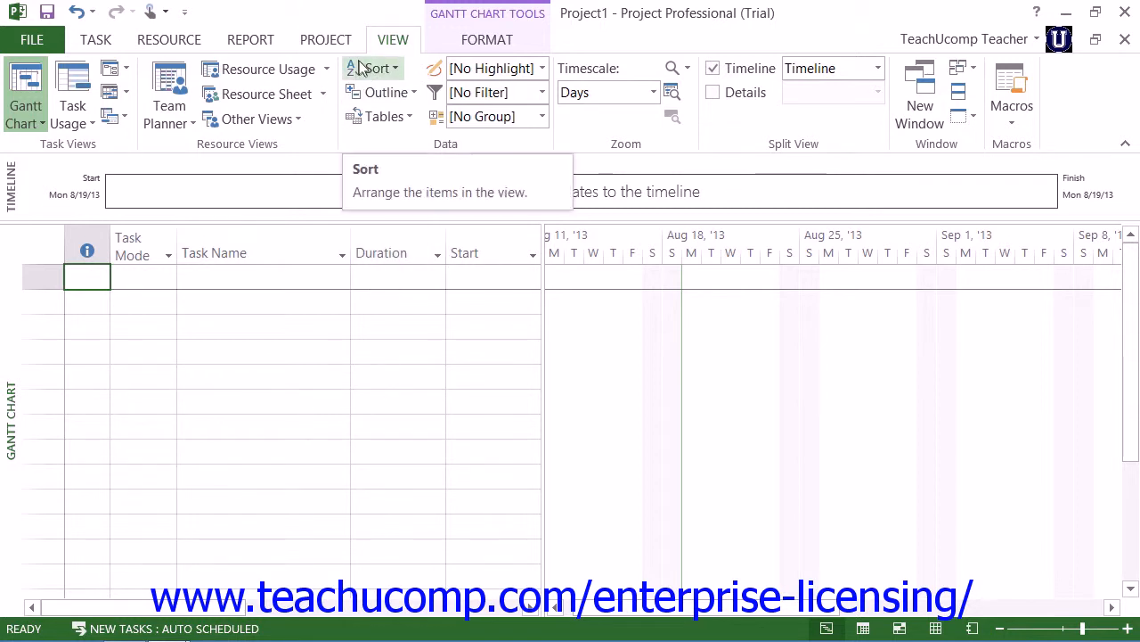
Insert a summary task in the first row and name it Phase 1.
click(102, 41)
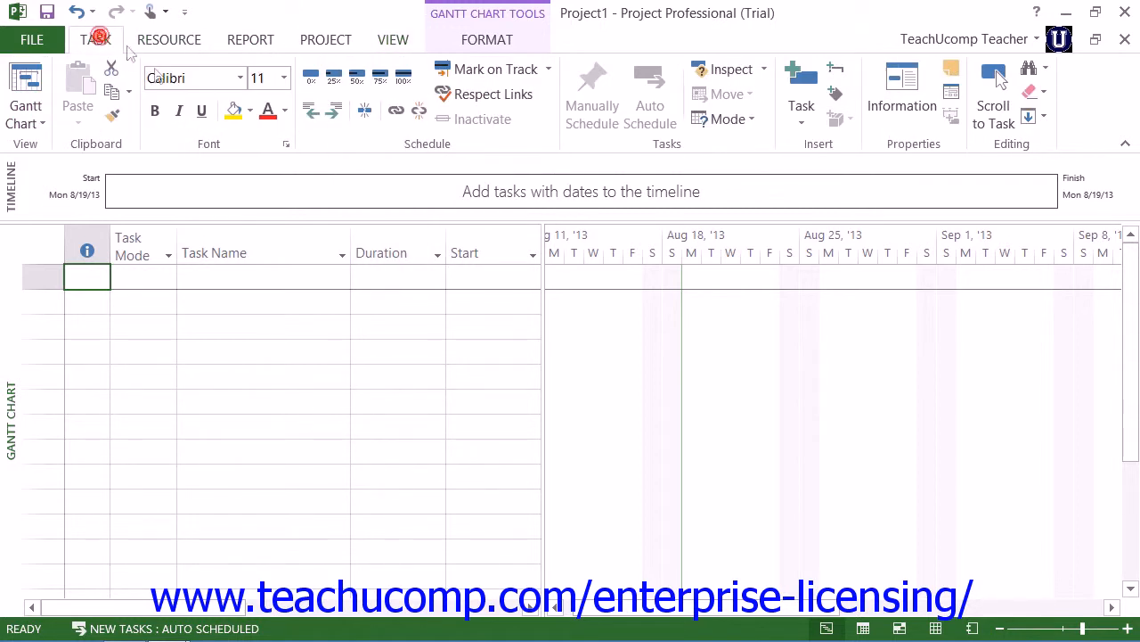
click(834, 74)
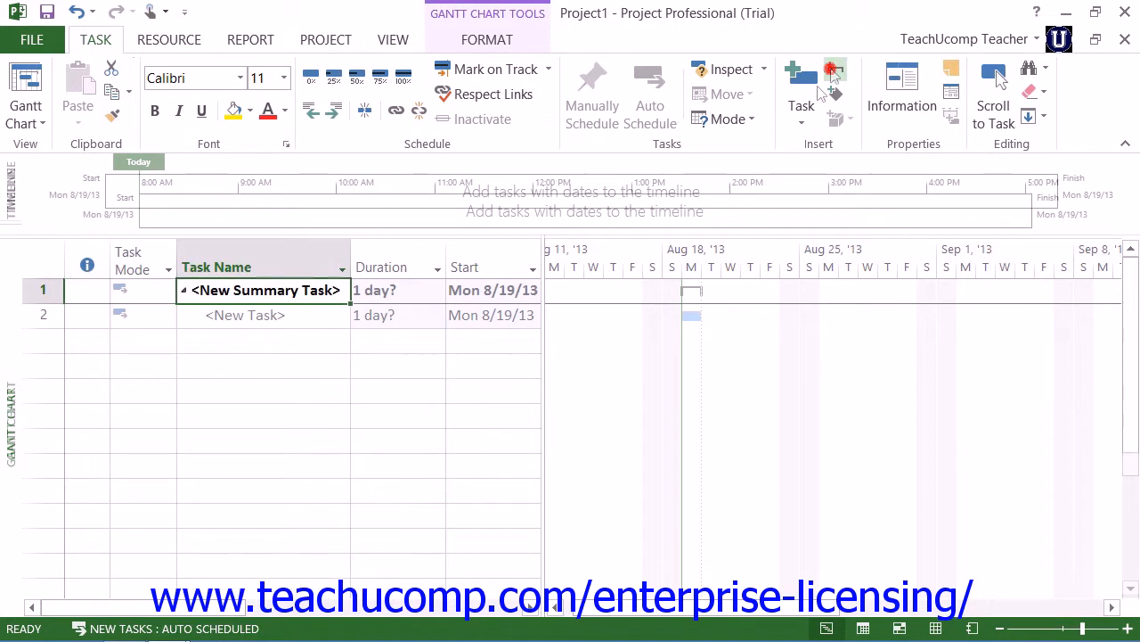
text(Pha)
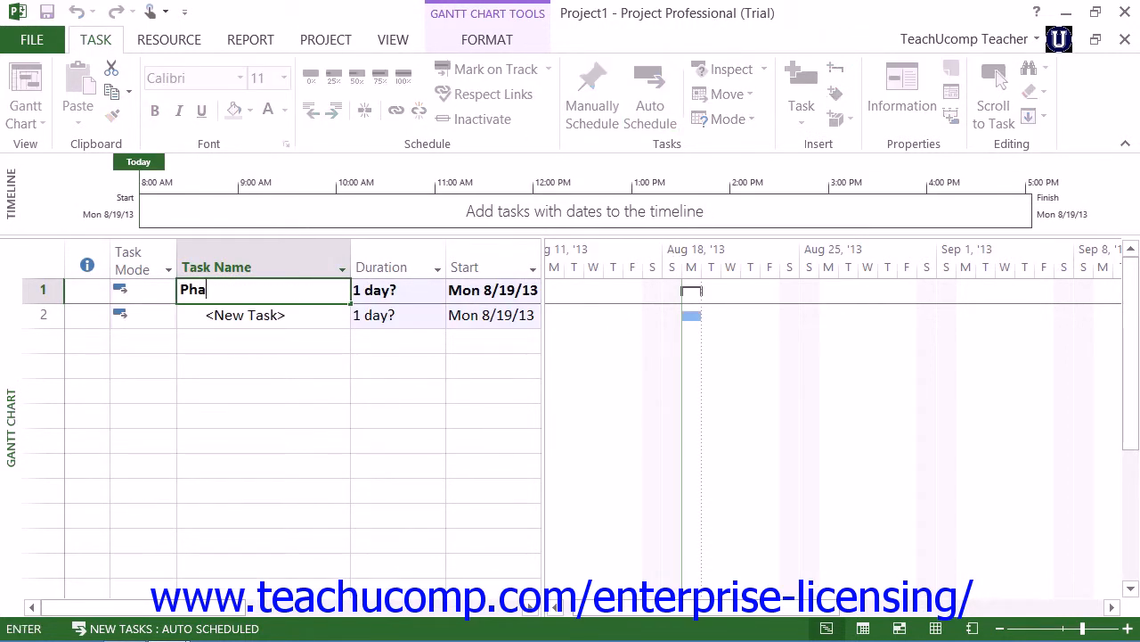
text(se 1)
key(Return)
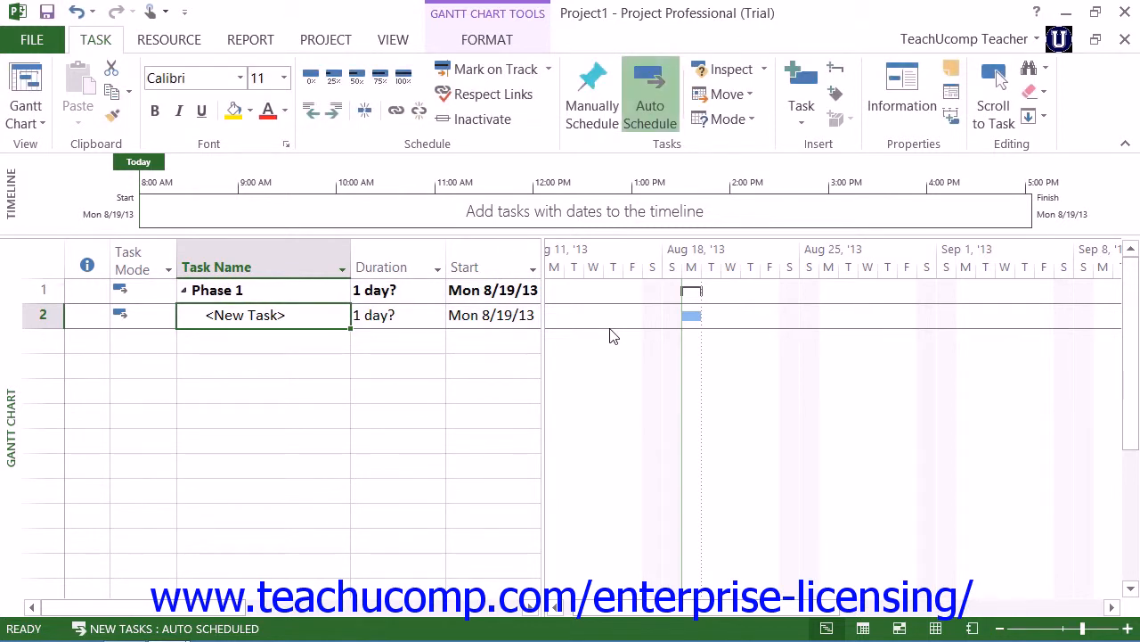
Name the new subtask under Phase 1 Task1 and add Task2, Task3 and Task4 in the rows below it.
text(Tas)
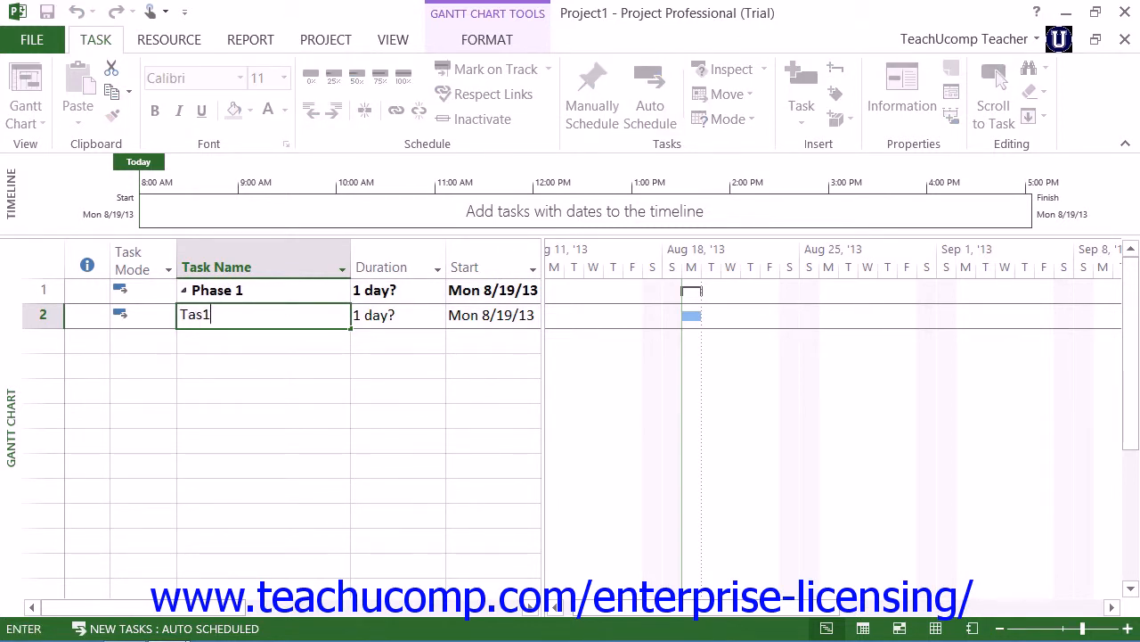
text(k1)
key(Return)
text(Task2)
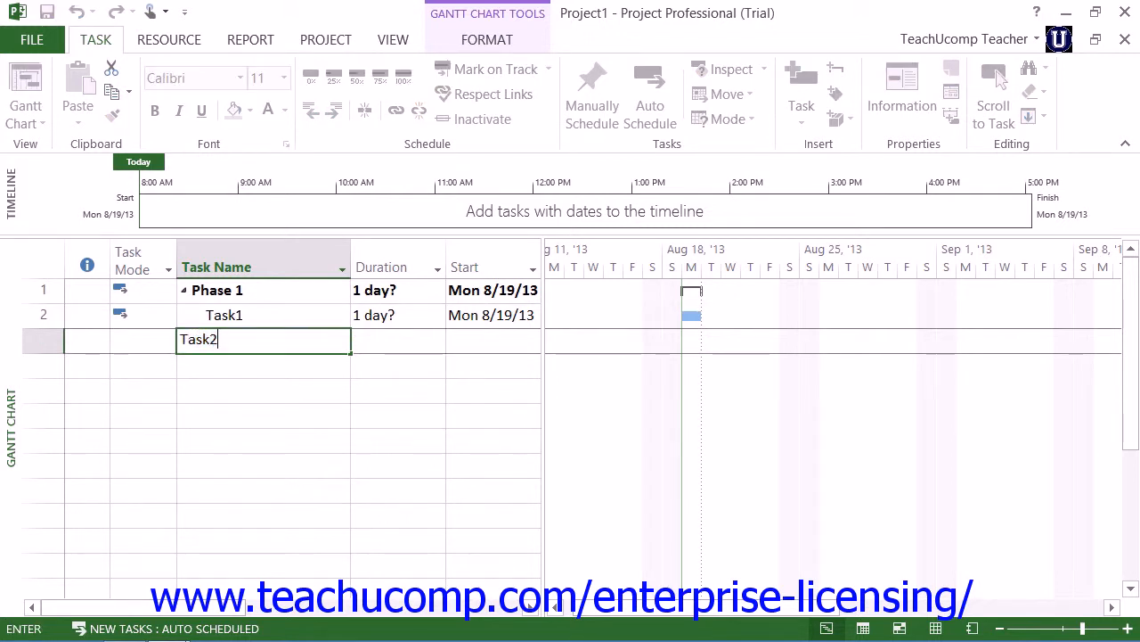
key(Return)
text(Task3)
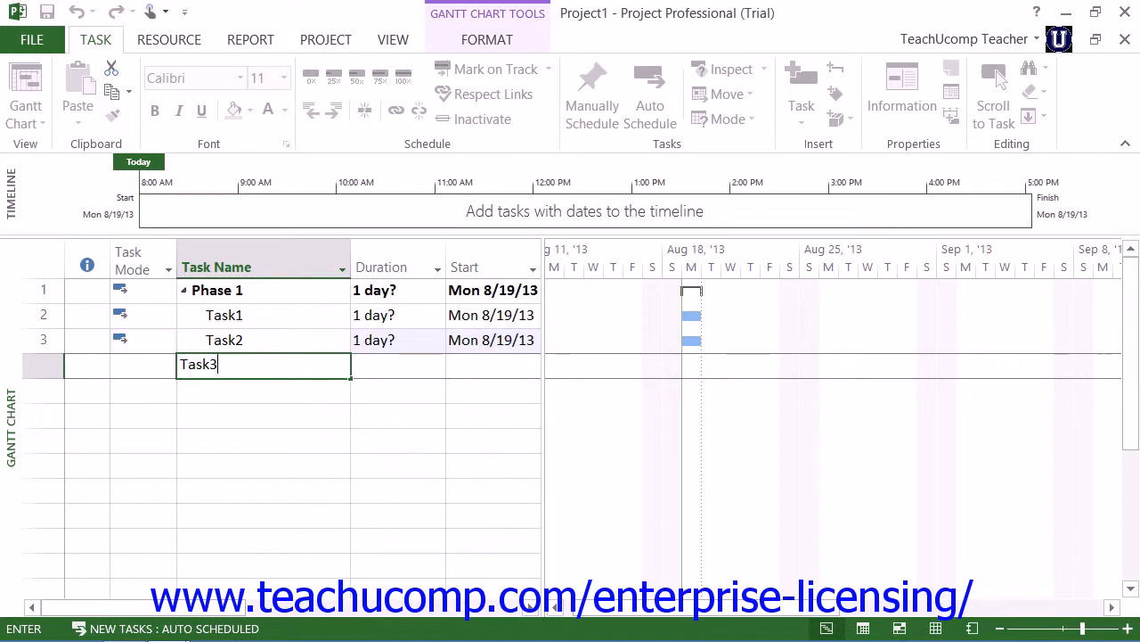
key(Return)
text(Task4)
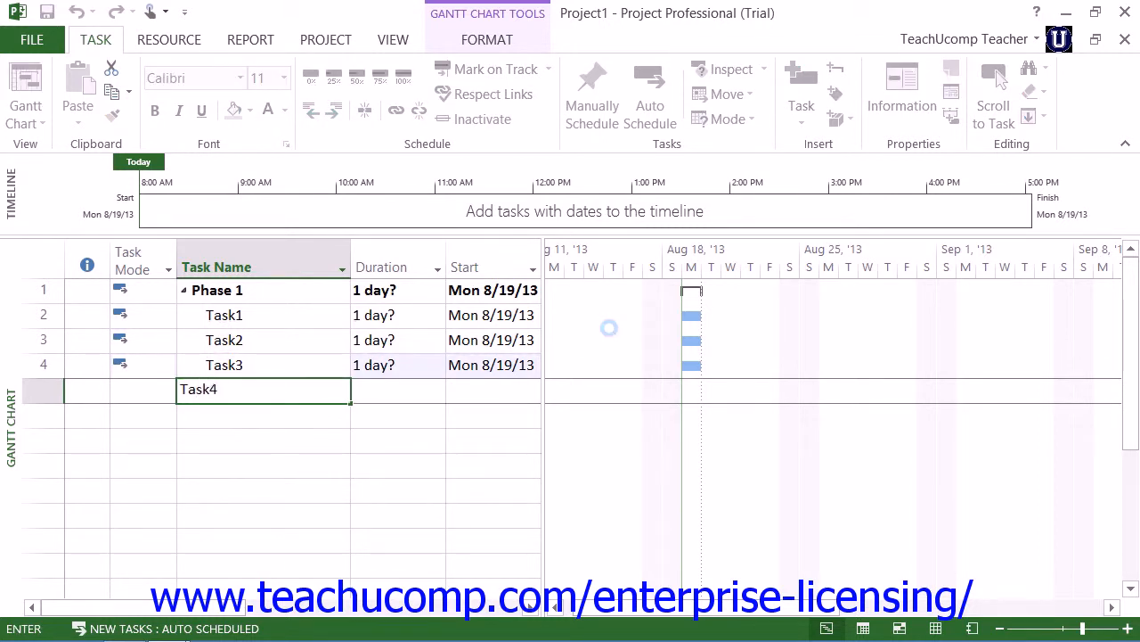
key(Return)
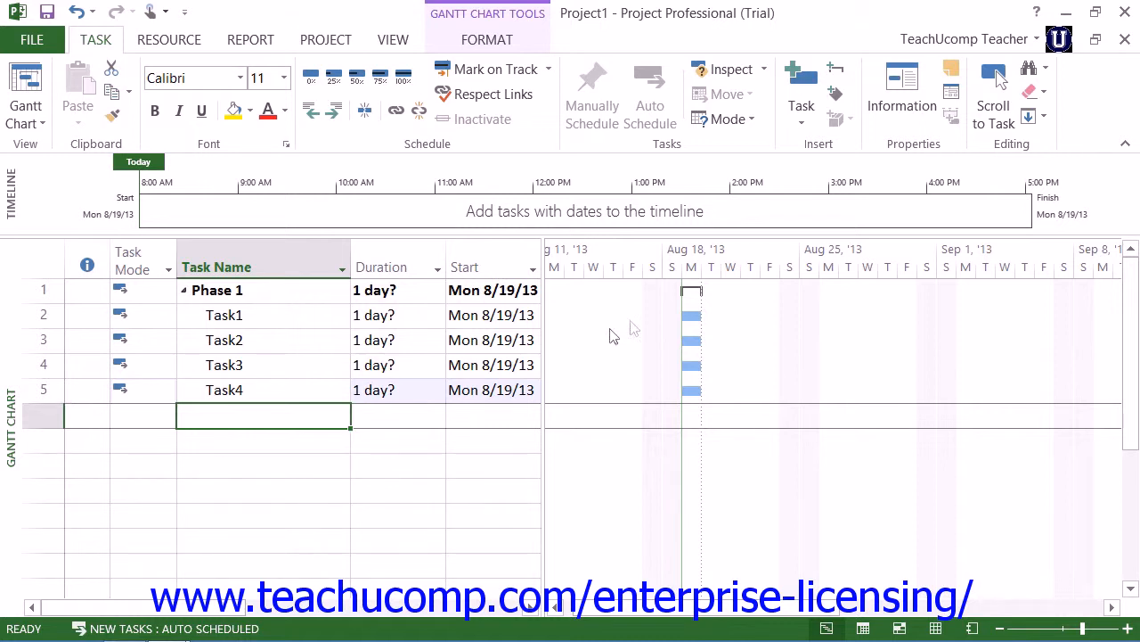
Stop recording the macro.
click(393, 45)
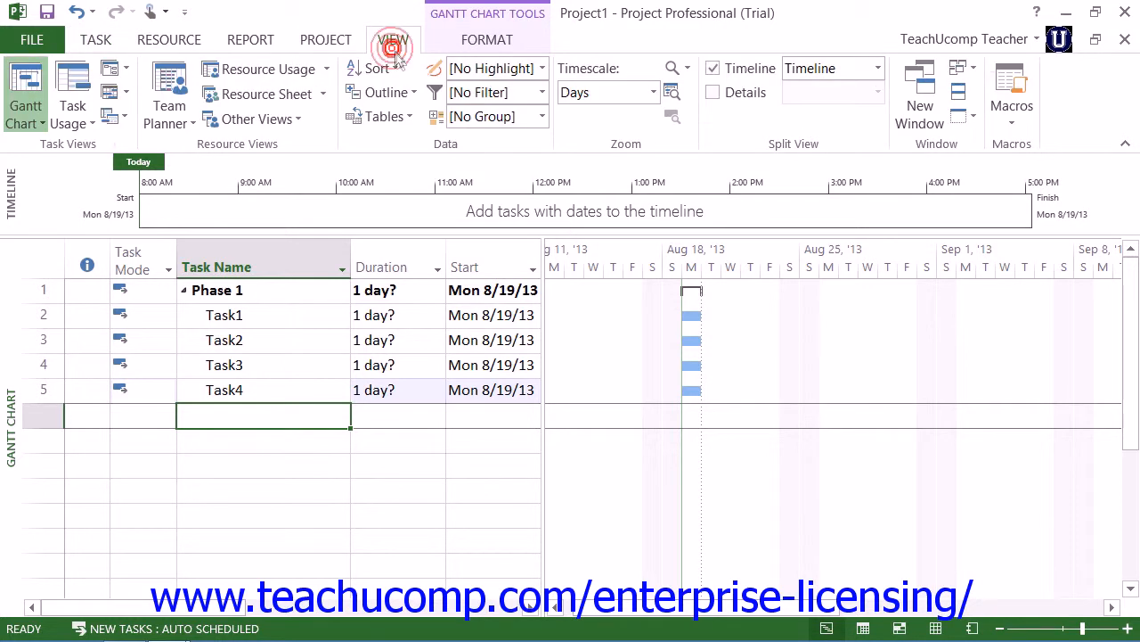
click(1018, 122)
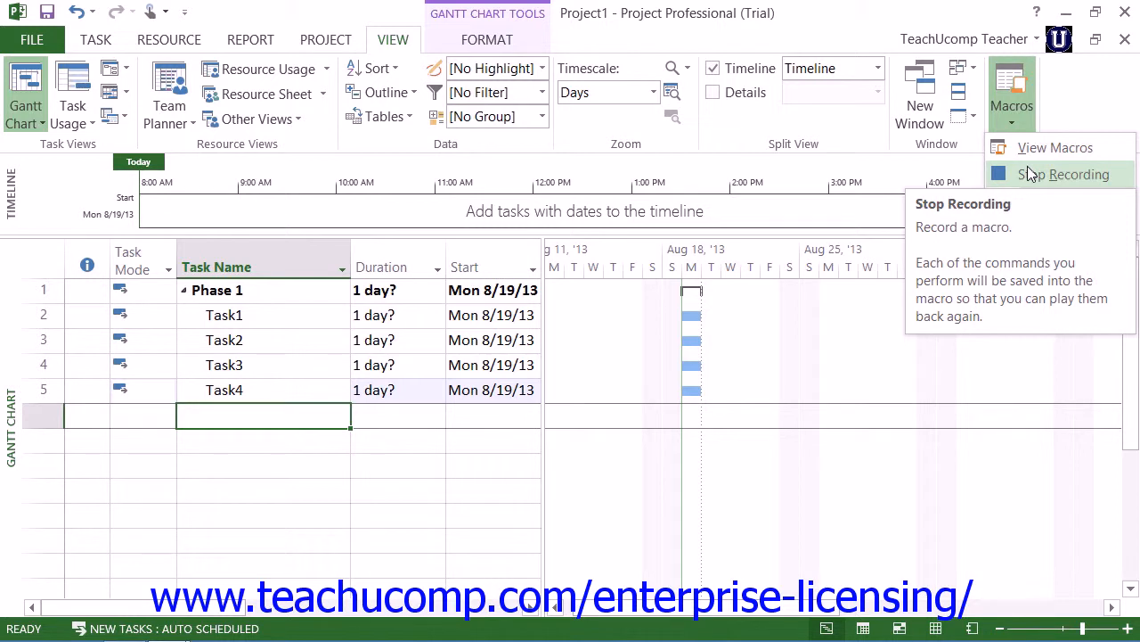
click(1031, 173)
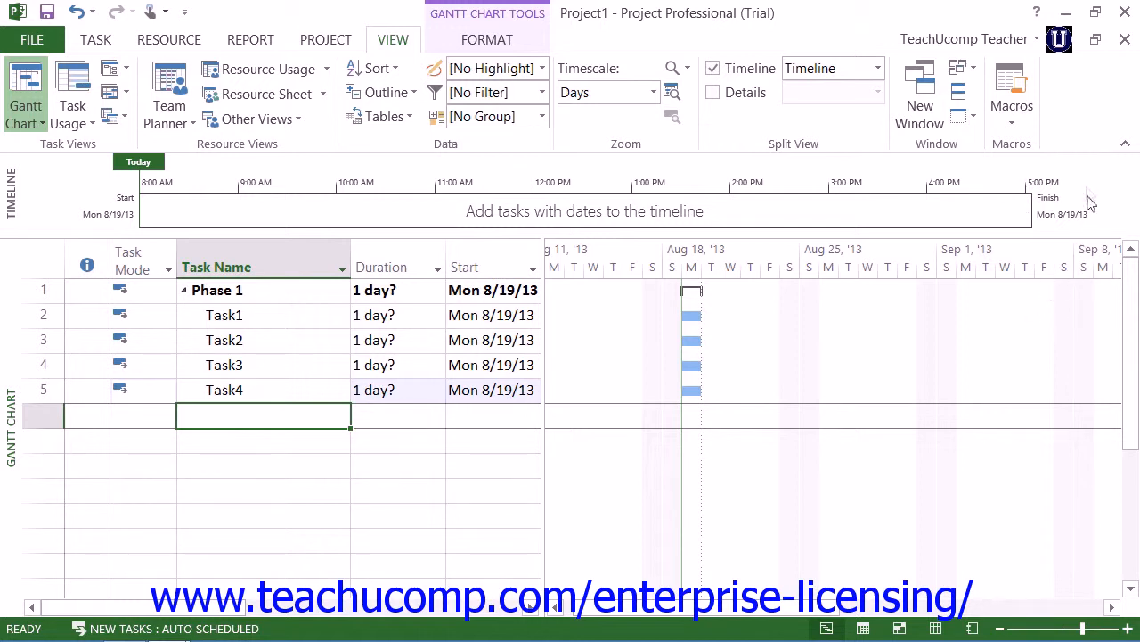
Run the NewPhase macro from the empty row below Task4.
click(1013, 106)
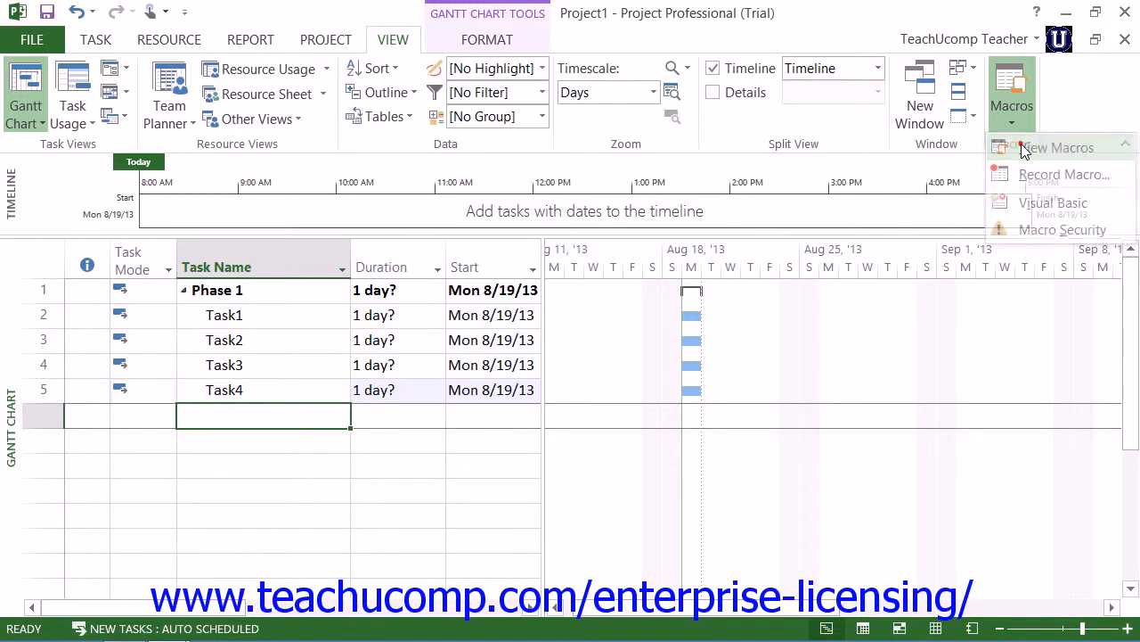
click(1025, 150)
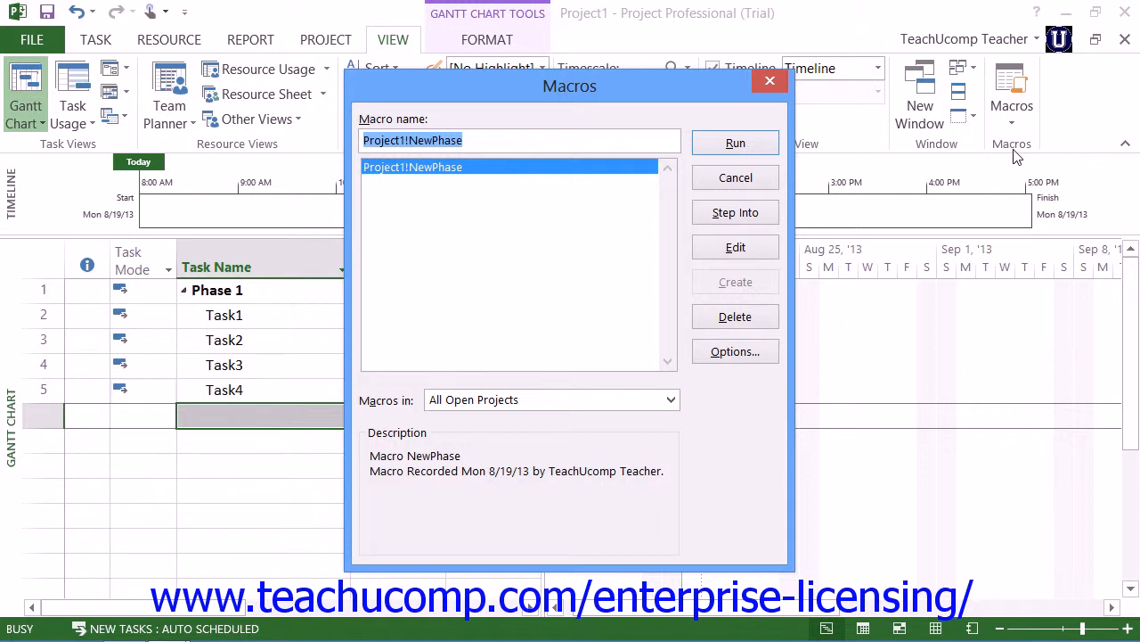
click(483, 169)
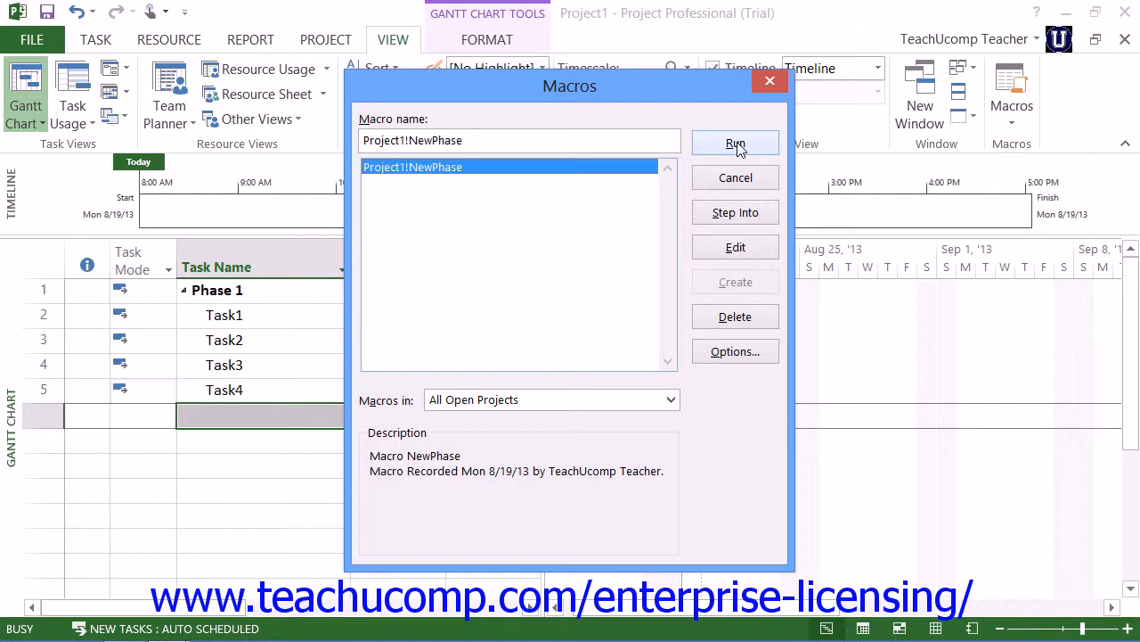
click(736, 144)
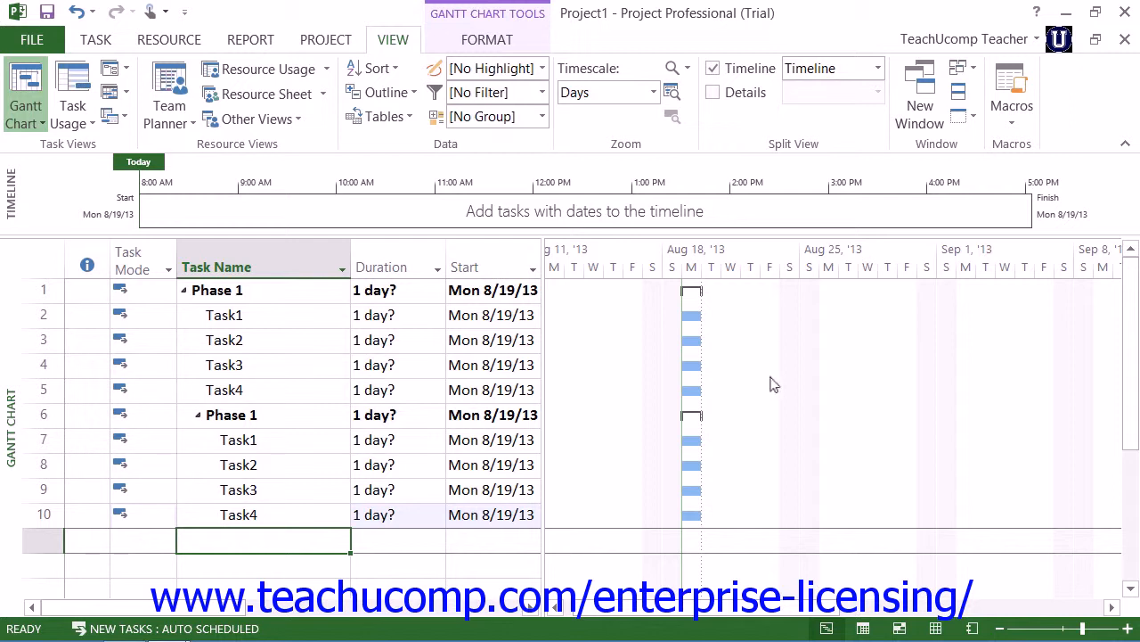
click(1022, 125)
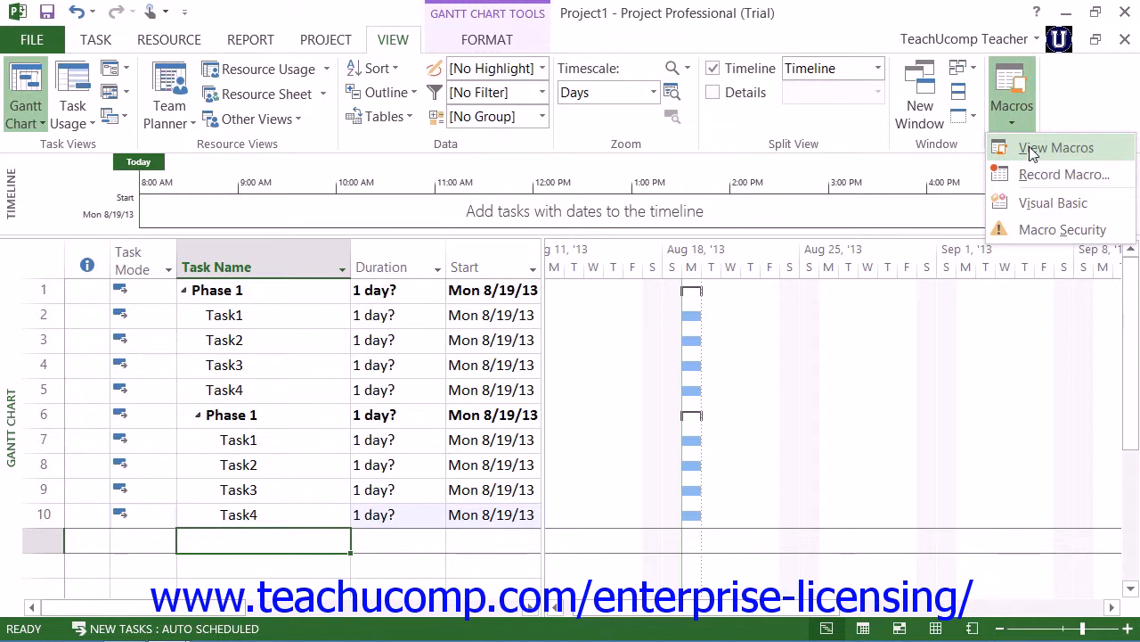
click(1032, 150)
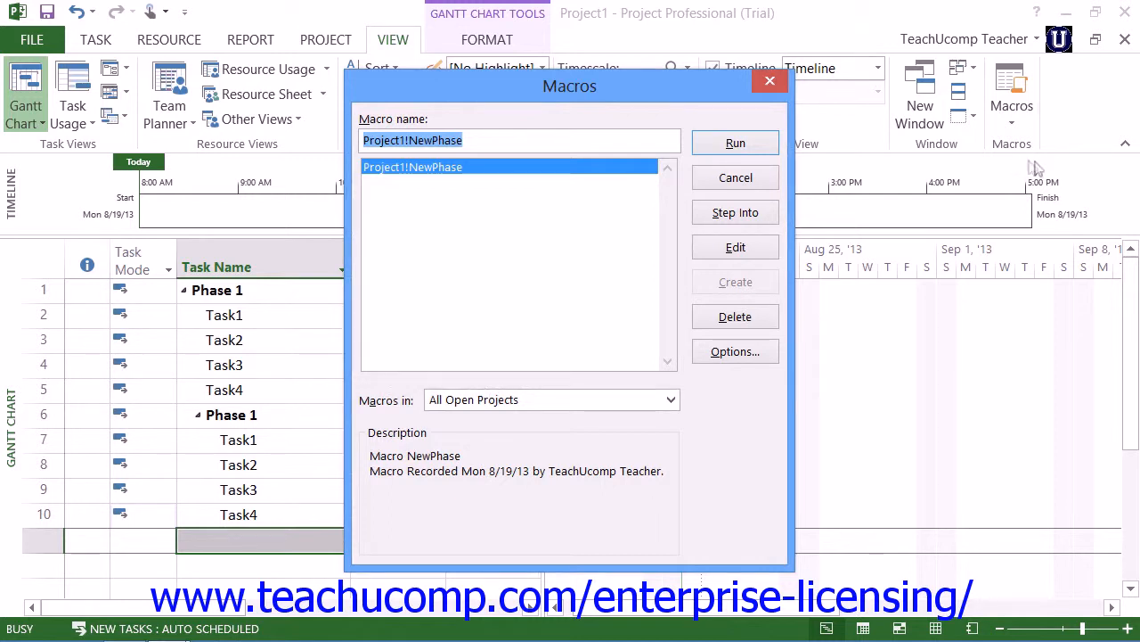
click(496, 167)
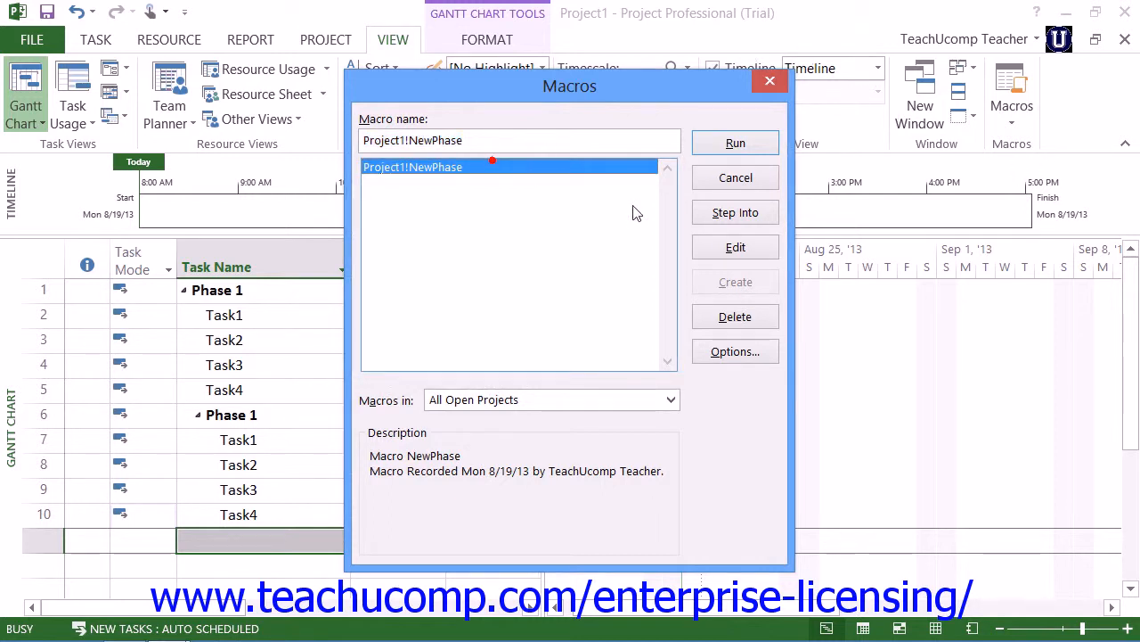
click(733, 316)
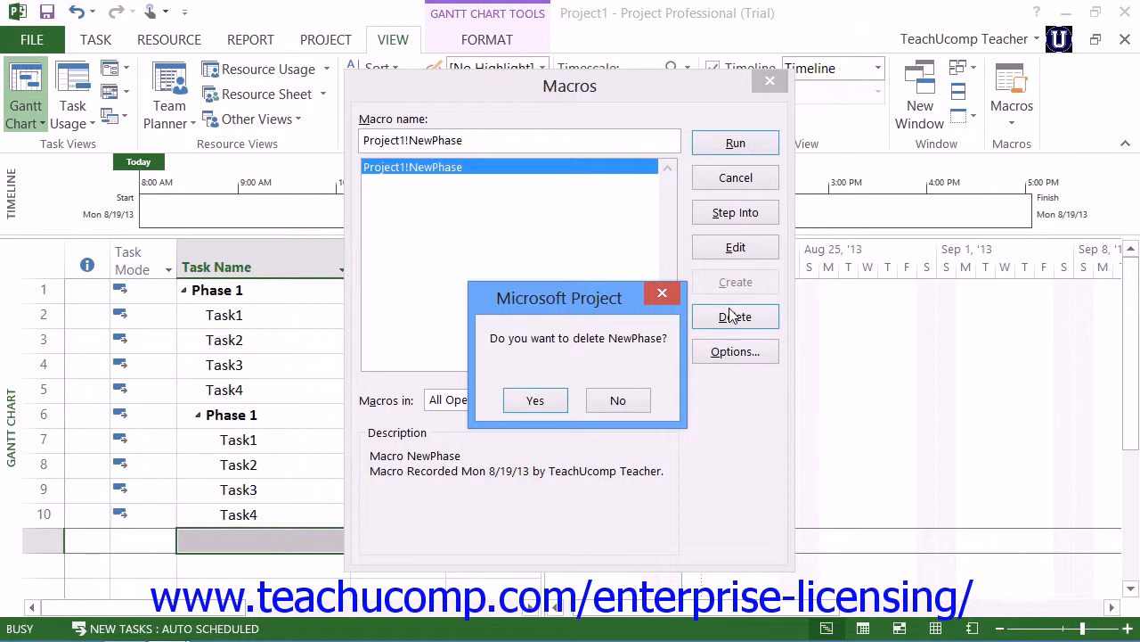
click(639, 400)
click(734, 179)
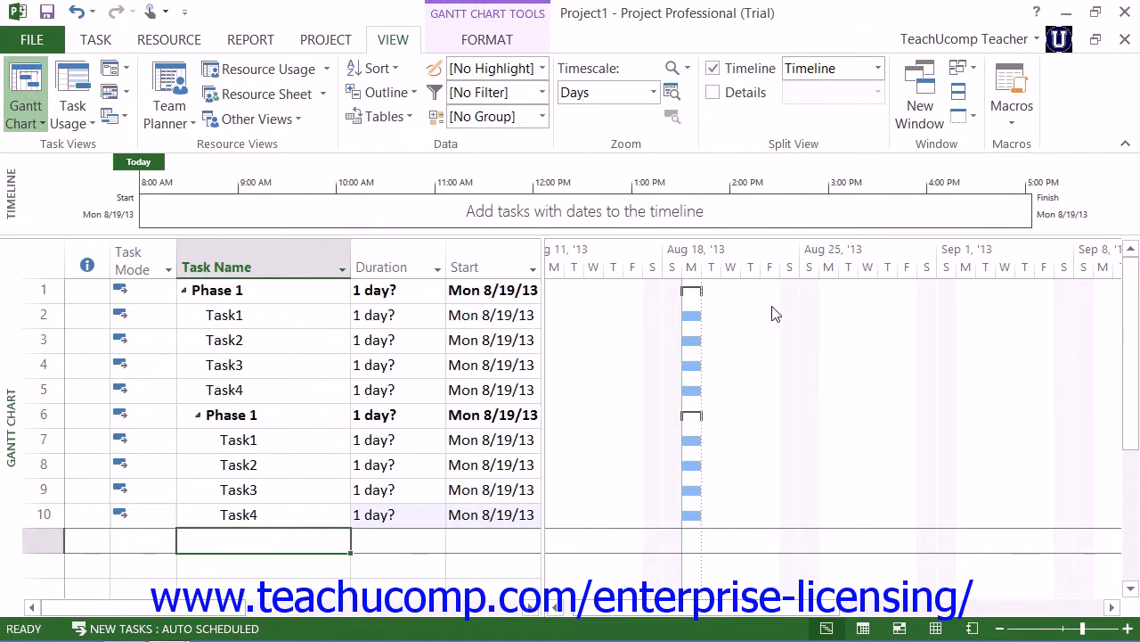